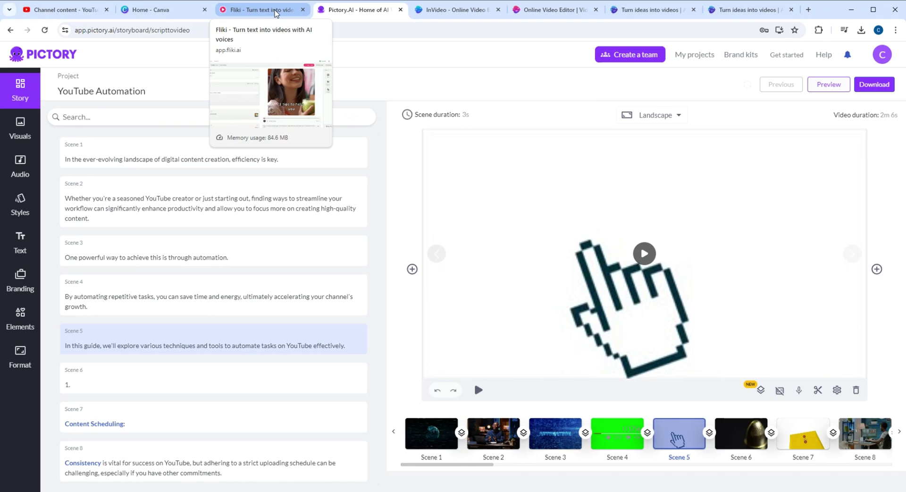
# Step: Bring up Fliki's sample weight-loss tips project, briefly revisiting the Pictory storyboard in between
pyautogui.click(275, 11)
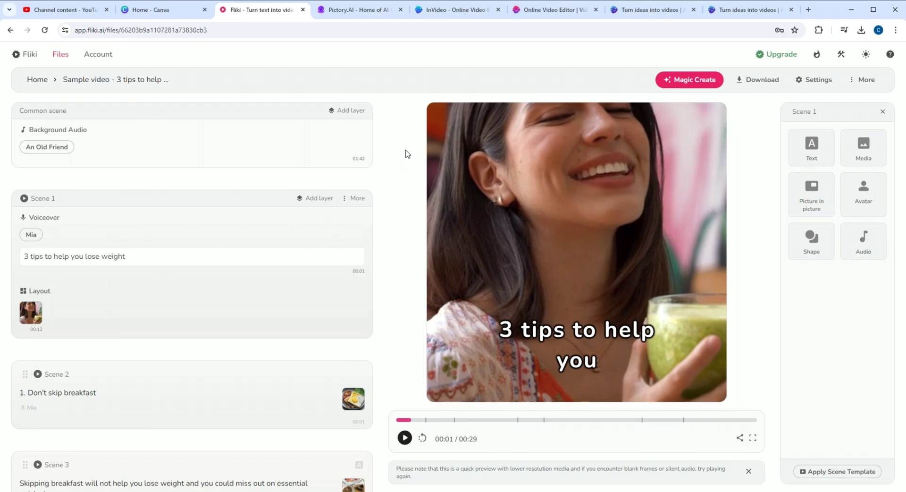
pyautogui.click(363, 11)
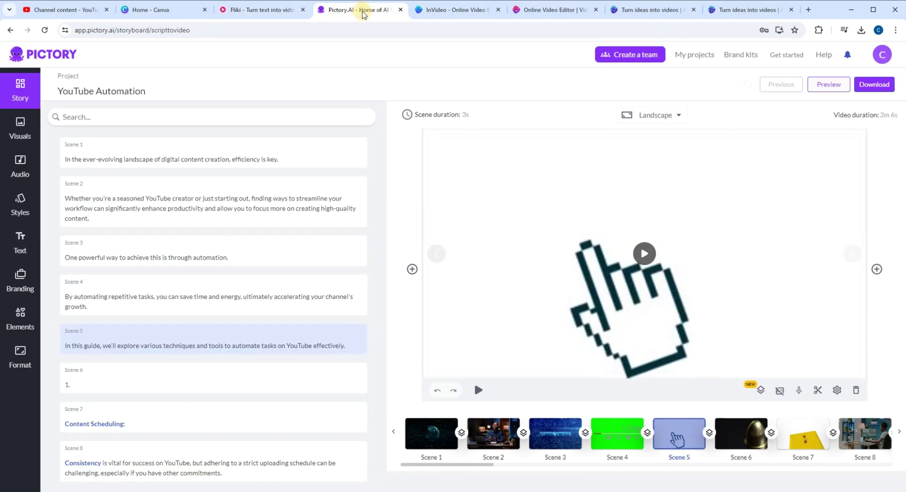
pyautogui.click(273, 12)
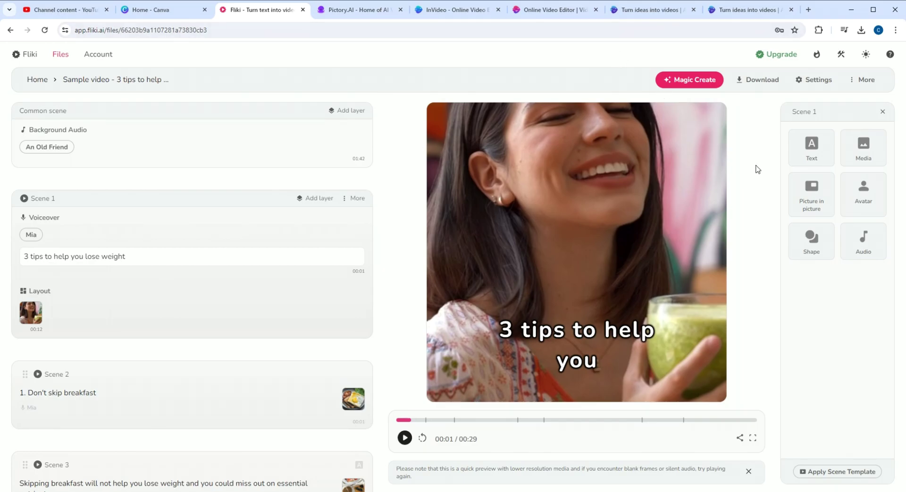
# Step: Open Fliki's Magic Create script-to-video form, leave it empty, and return to Pictory
pyautogui.click(706, 80)
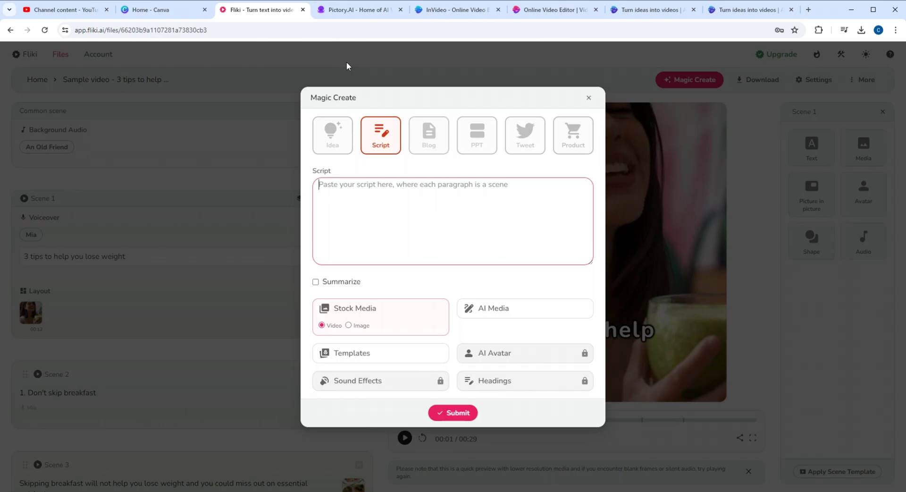
pyautogui.click(376, 11)
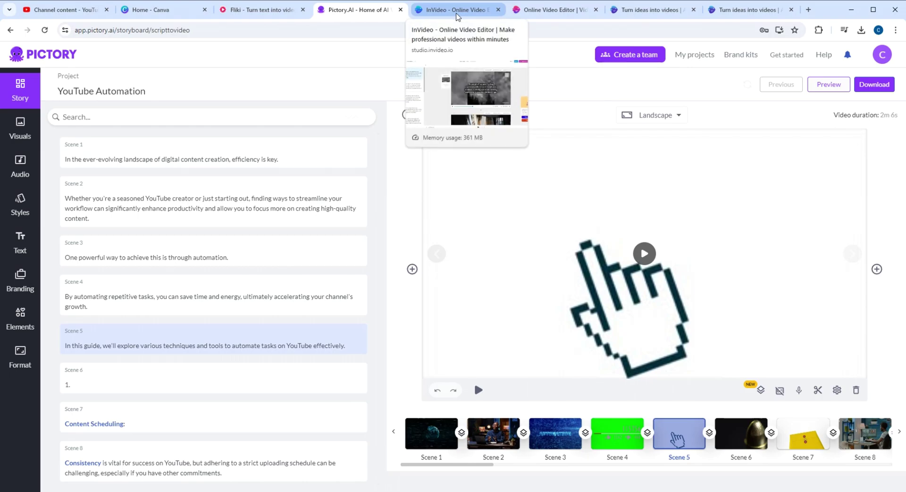
# Step: View the InVideo Studio top-speed cars project, then its landing page
pyautogui.click(456, 11)
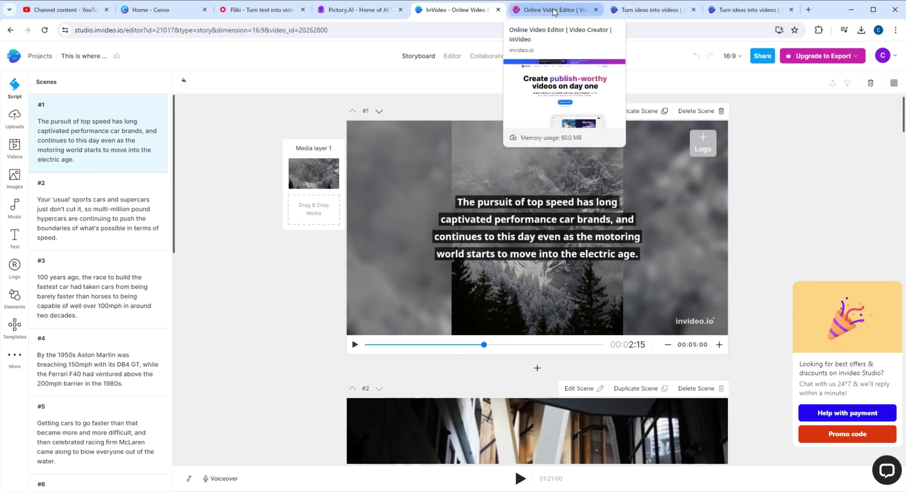
pyautogui.moveTo(554, 10)
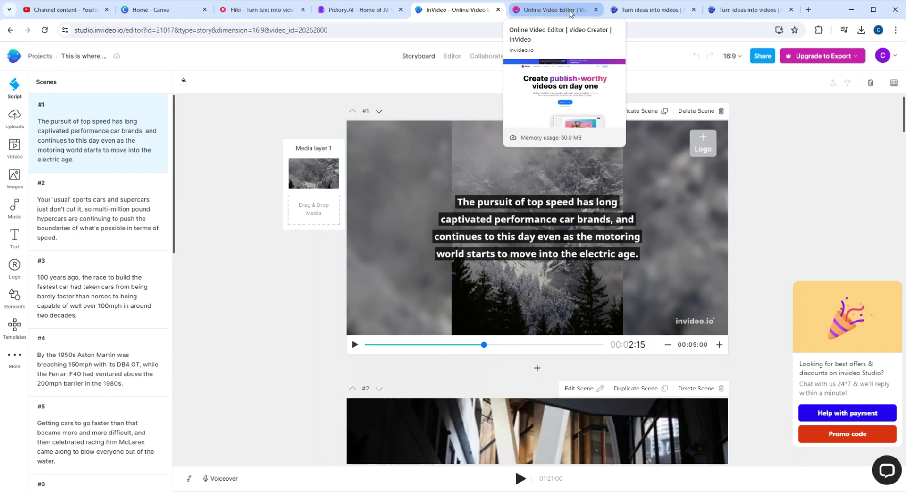
pyautogui.click(570, 13)
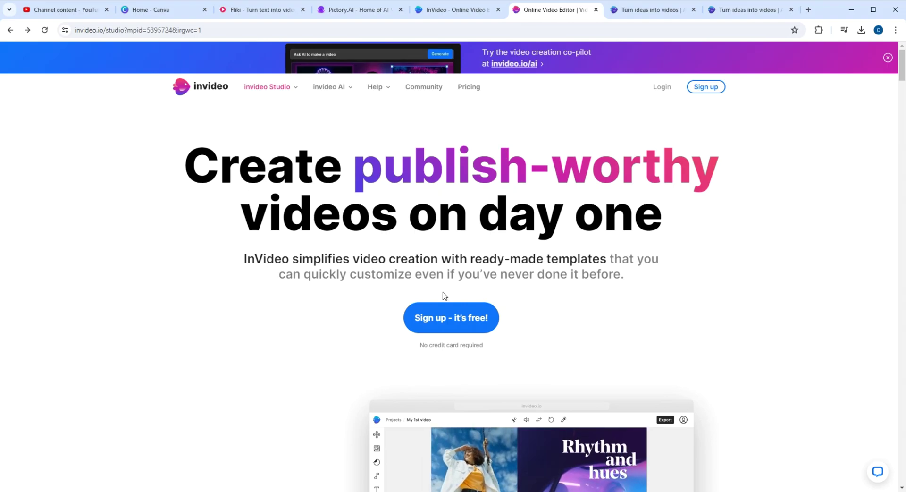
# Step: Ask invideo AI for a YouTube video on how to YouTube and generate it
pyautogui.click(659, 17)
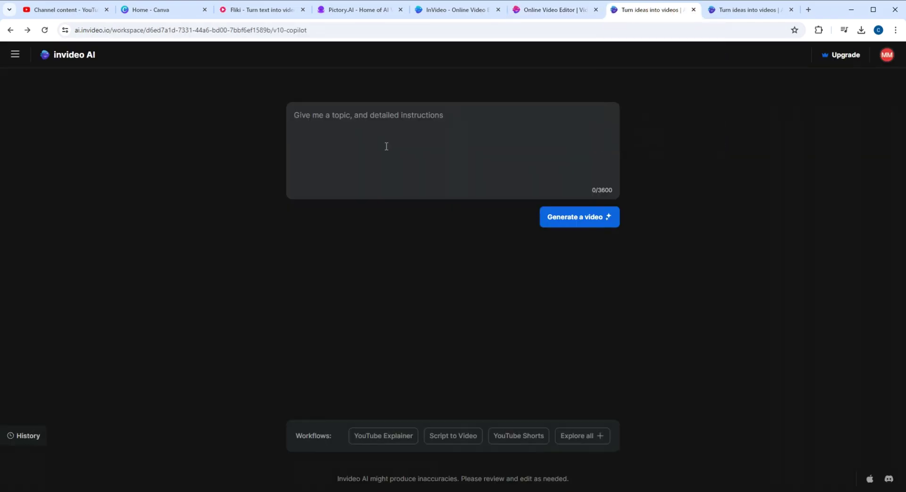
pyautogui.click(411, 126)
pyautogui.write('c')
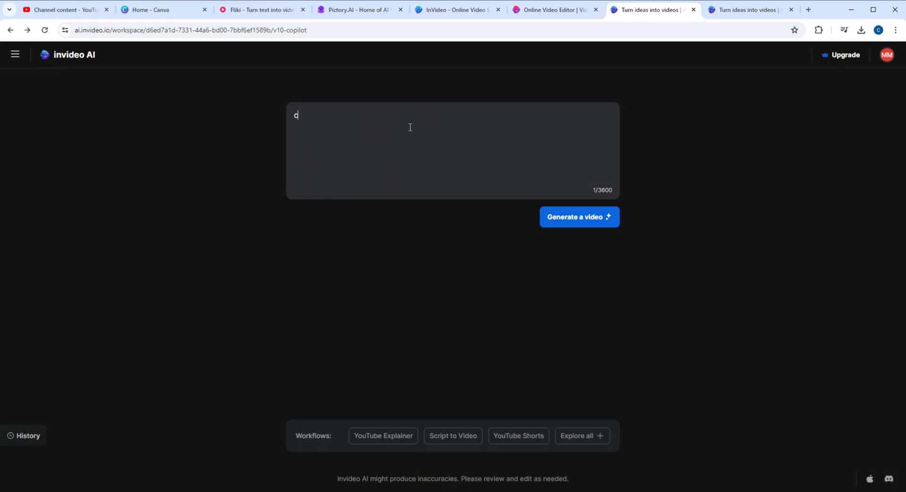
pyautogui.write('an you make me a ')
pyautogui.write('you')
pyautogui.press('BackSpace')
pyautogui.press('BackSpace')
pyautogui.press('BackSpace')
pyautogui.write('youtube ')
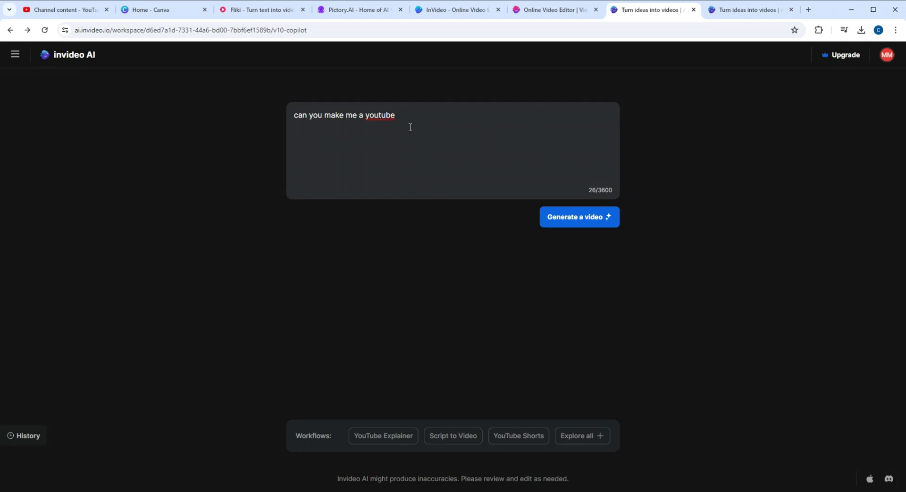
pyautogui.write('video ')
pyautogui.write('on h')
pyautogui.write('ow')
pyautogui.press('BackSpace')
pyautogui.write('to y')
pyautogui.write('outube')
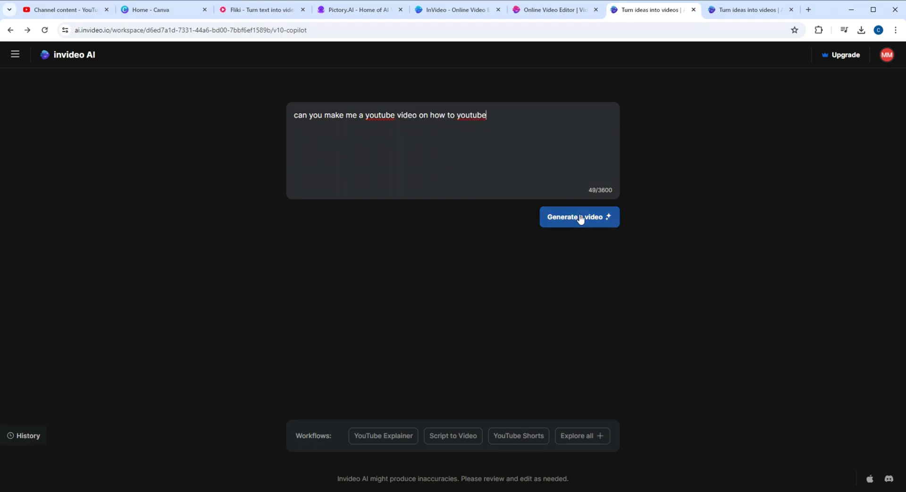
pyautogui.click(580, 215)
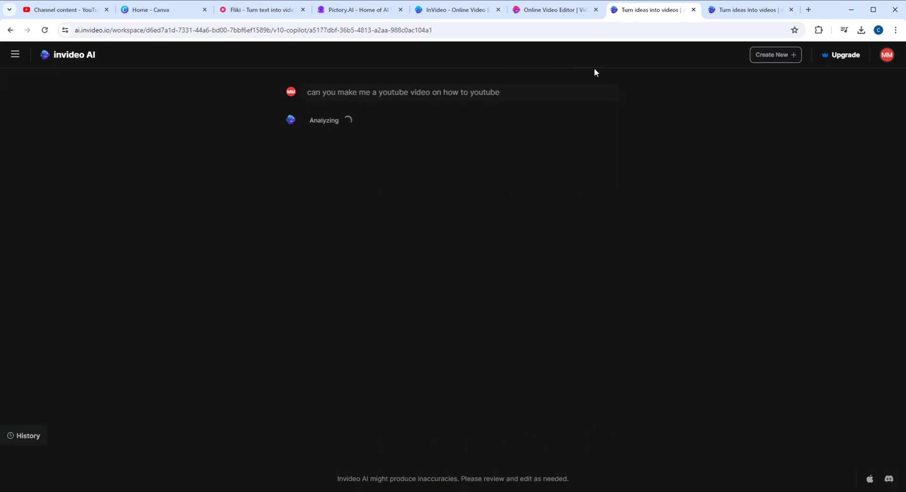
# Step: Play the finished 3:12 'Mastering YouTube: A Comprehensive Guide' video and pause at 0:13
pyautogui.click(747, 10)
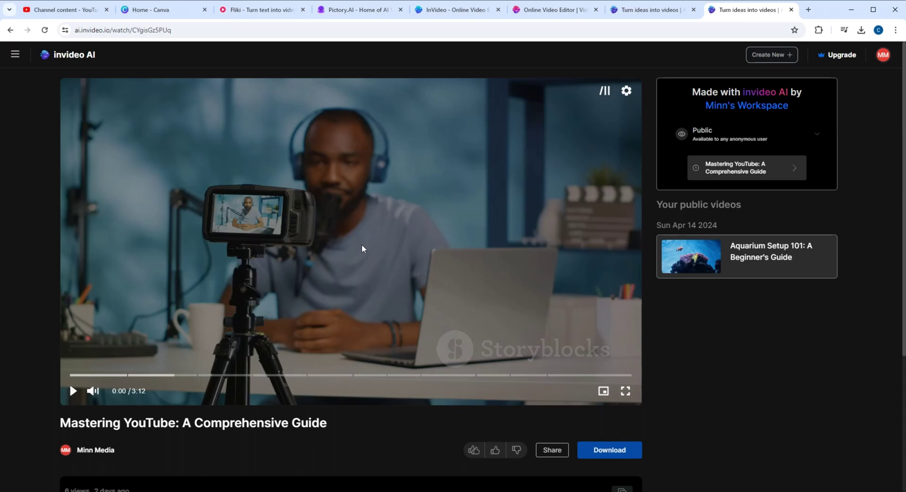
pyautogui.click(73, 390)
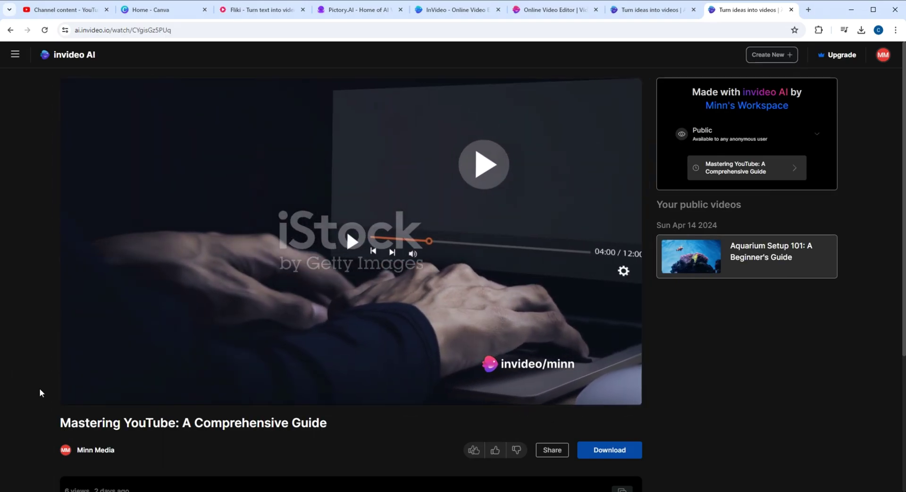
pyautogui.click(274, 188)
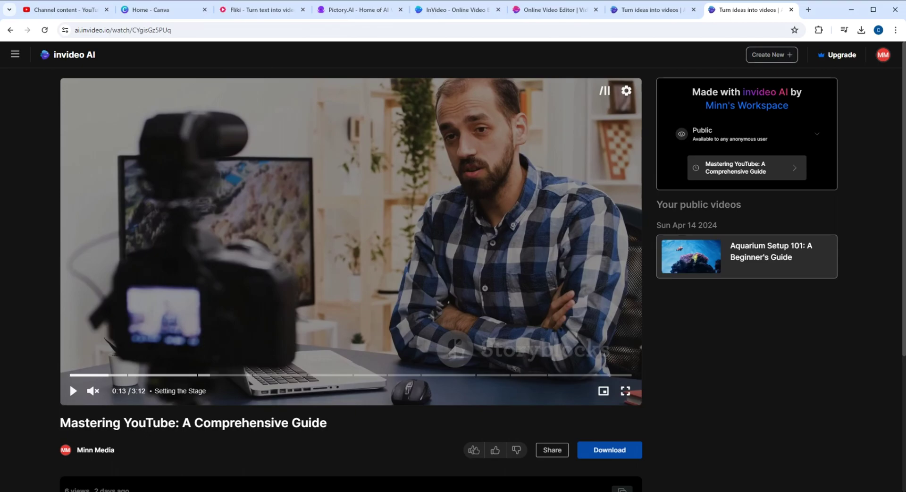
# Step: Close Fliki's unused Magic Create form and return to Pictory's 'YouTube Automation' storyboard
pyautogui.click(259, 9)
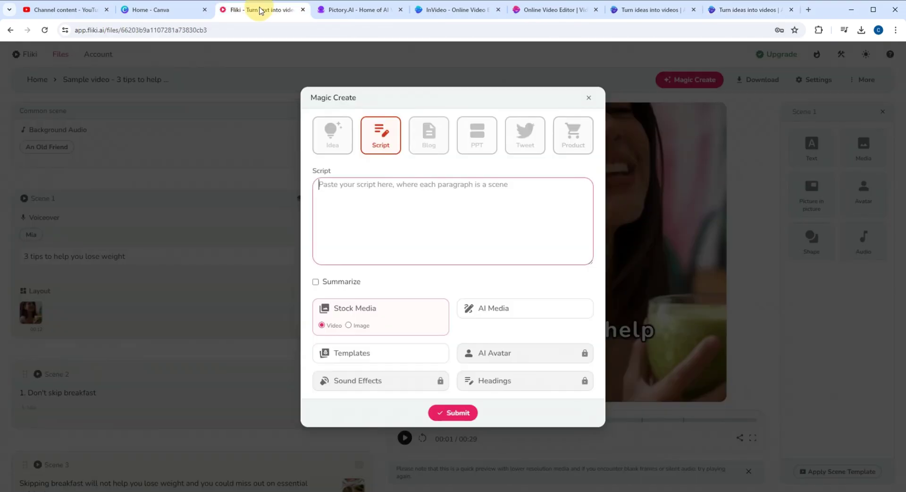
pyautogui.click(589, 98)
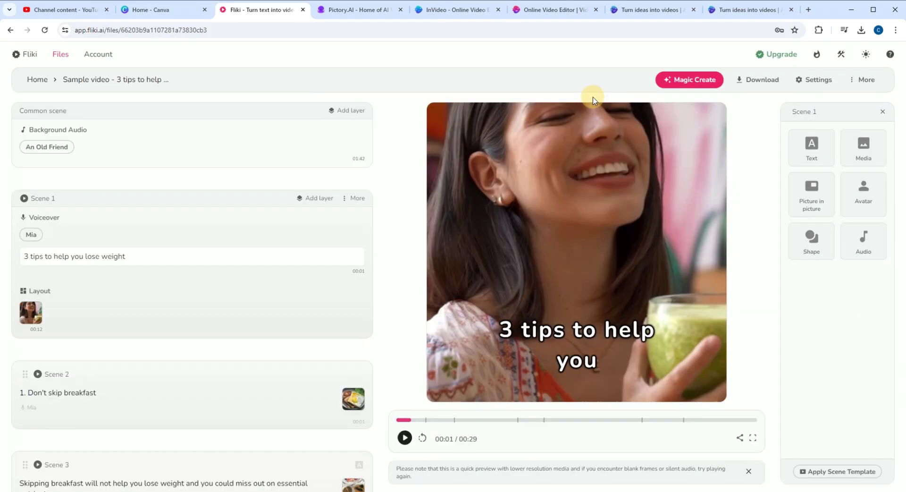
pyautogui.click(366, 11)
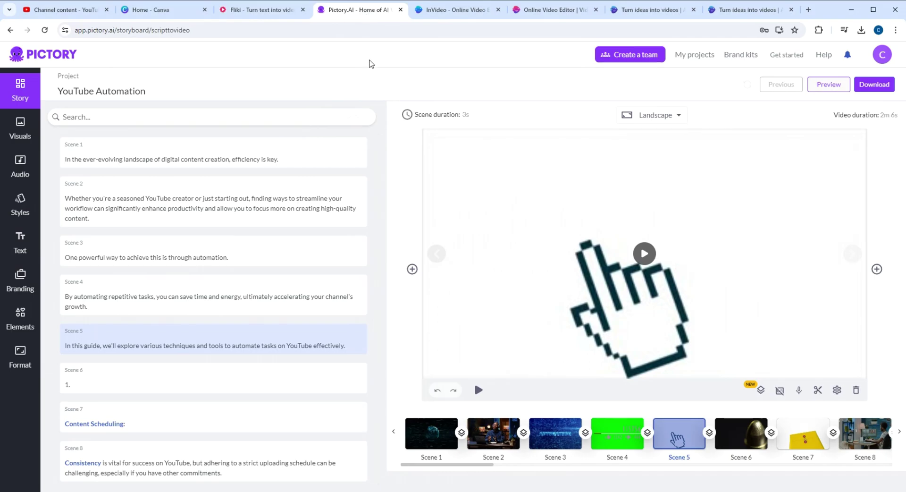
# Step: Preview the Pictory video, view Scene 2, then return to the invideo AI video page
pyautogui.click(828, 84)
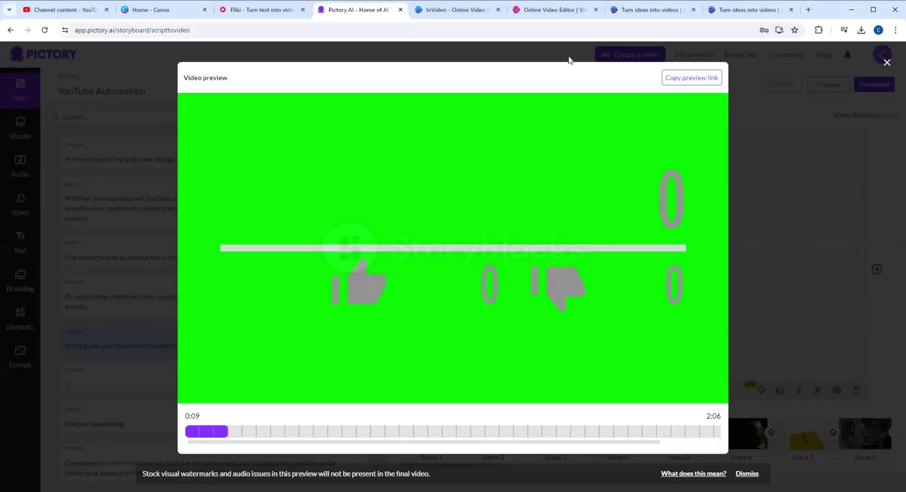
pyautogui.click(886, 63)
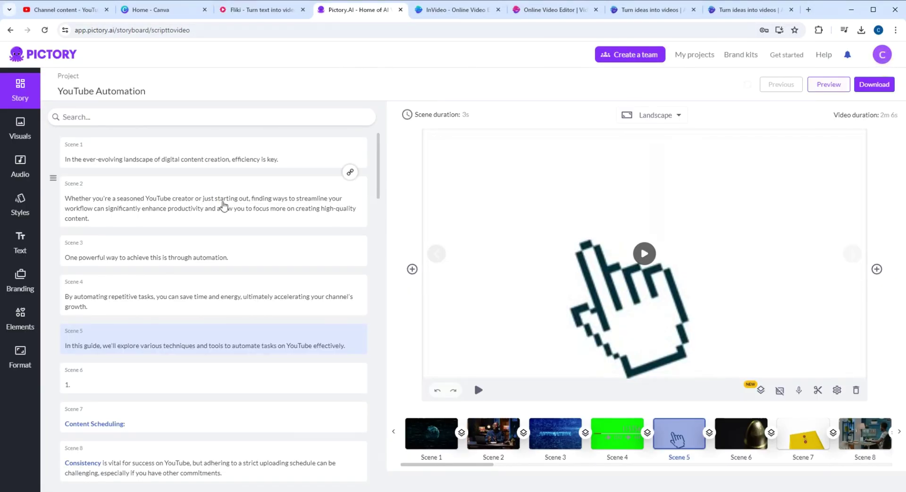
pyautogui.click(223, 202)
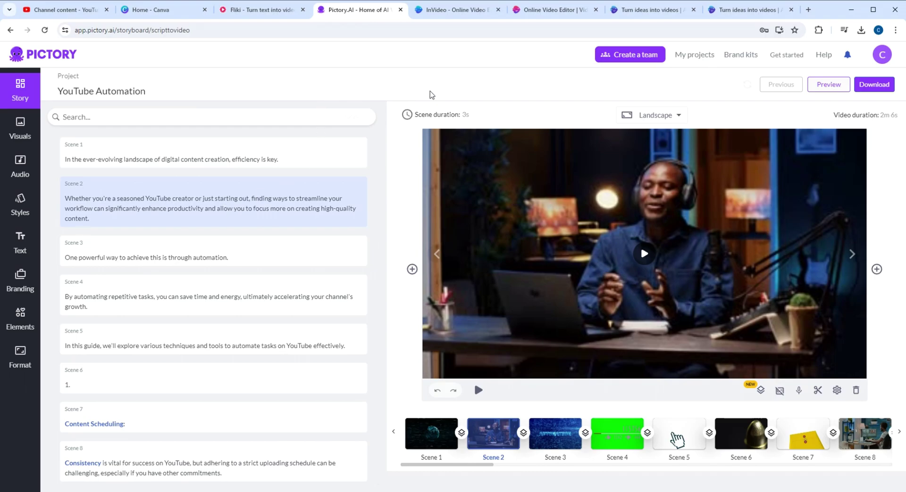
pyautogui.click(733, 13)
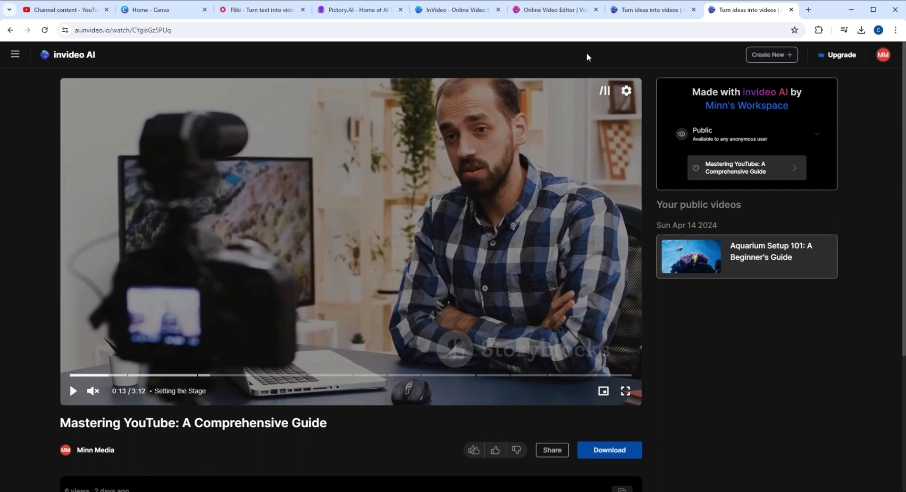
# Step: Switch from the invideo AI video page to the InVideo Studio landing page
pyautogui.click(552, 9)
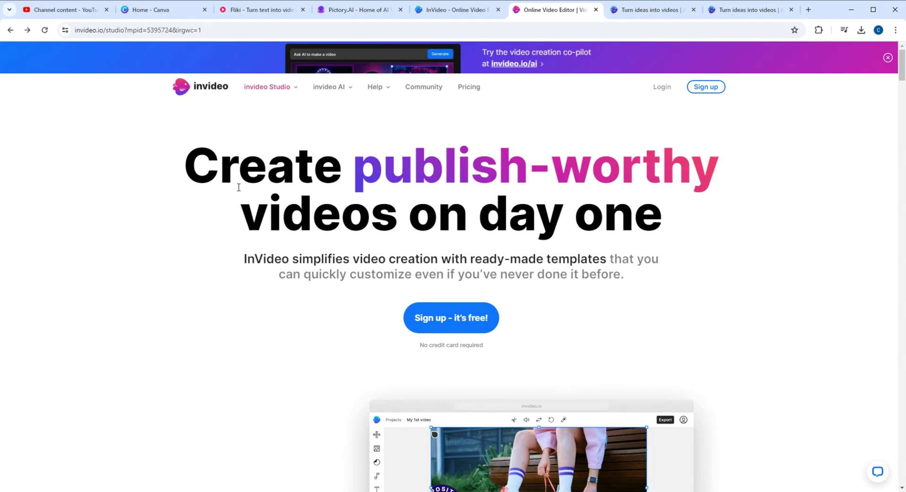